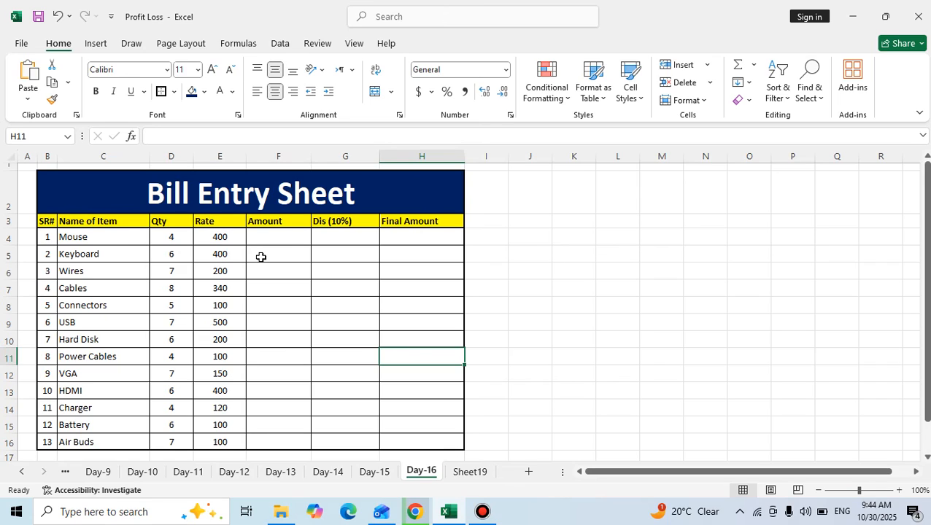
Review the Bill Entry Sheet's title, item names, Qty and Rate values, and the Amount column on the Day-16 sheet.
click(301, 249)
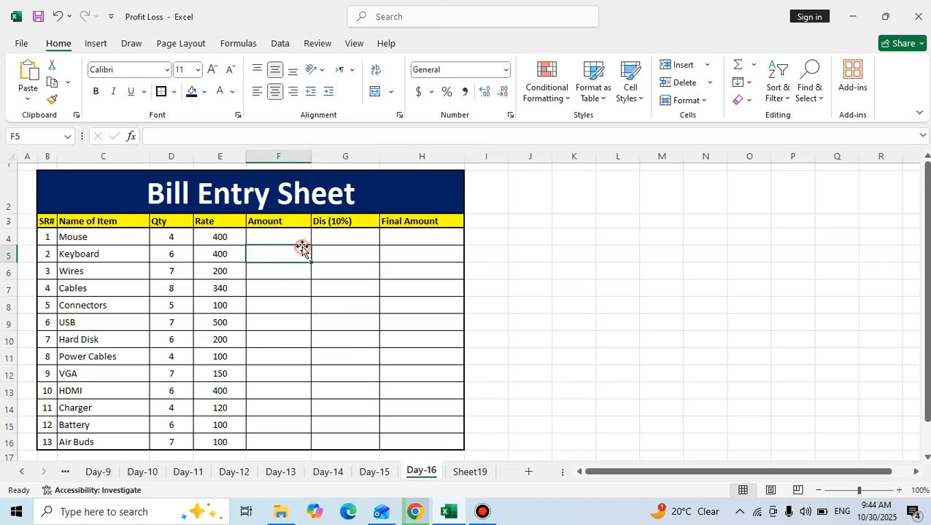
click(214, 252)
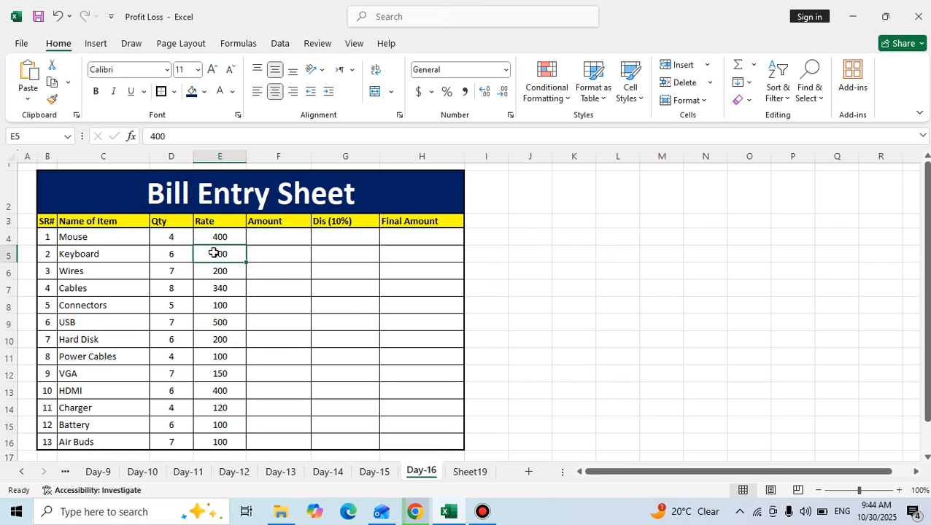
click(130, 255)
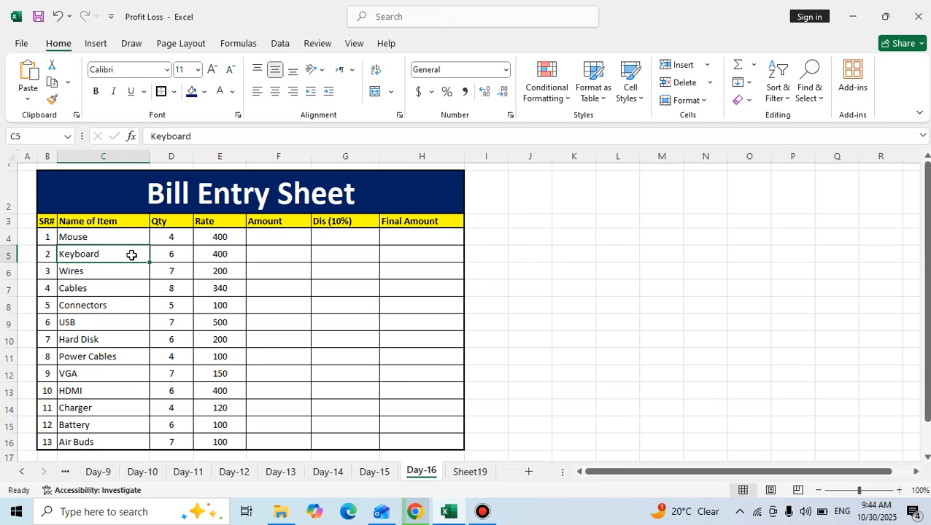
click(153, 192)
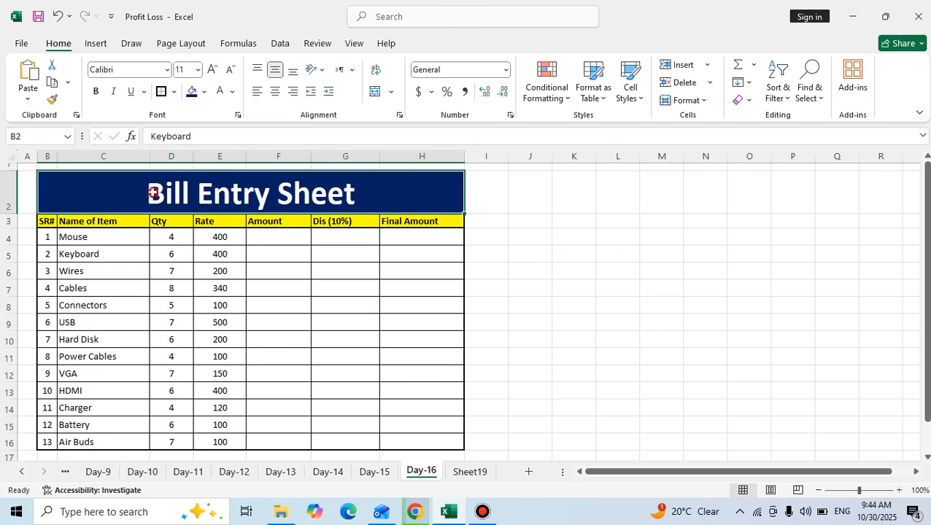
click(61, 223)
click(100, 261)
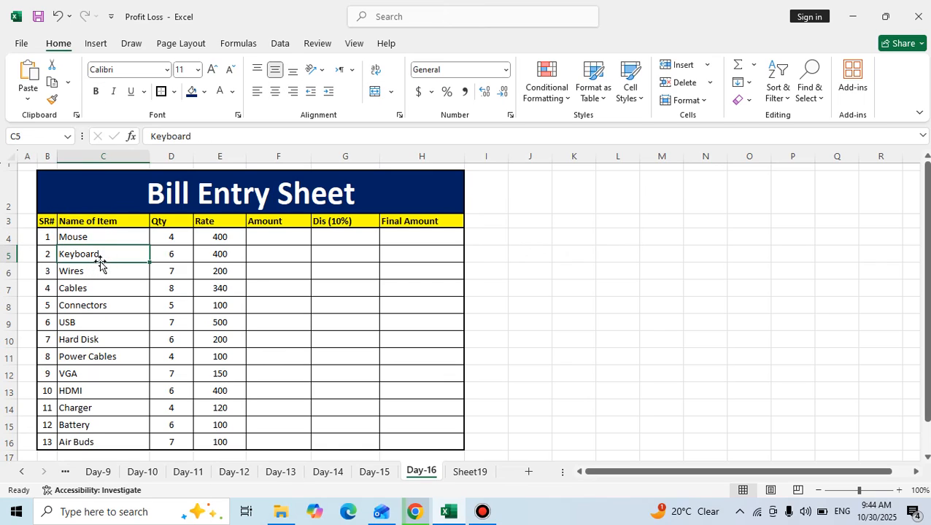
click(165, 224)
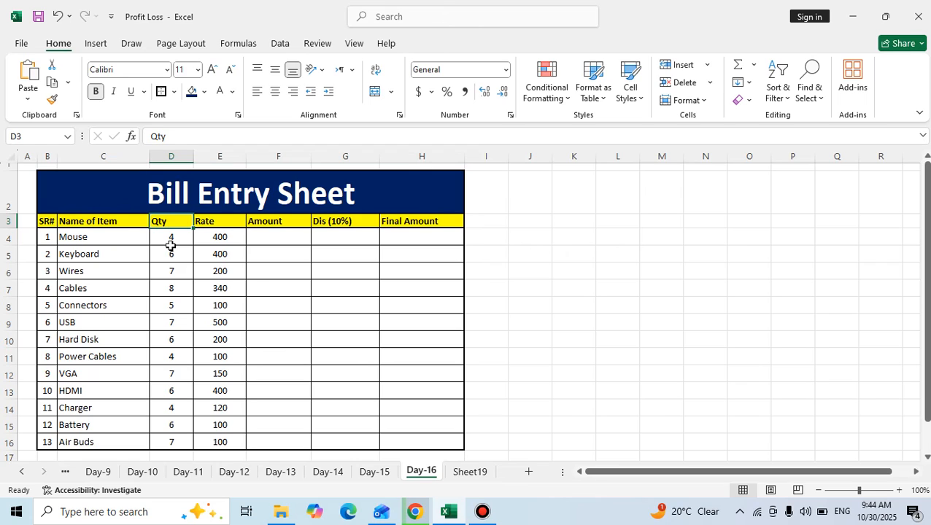
drag(177, 239, 180, 448)
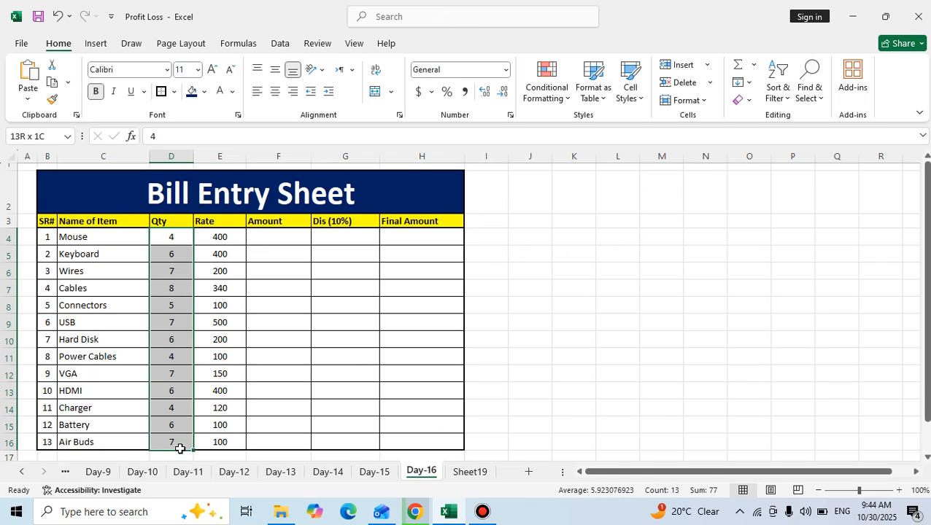
click(219, 338)
drag(230, 236, 217, 441)
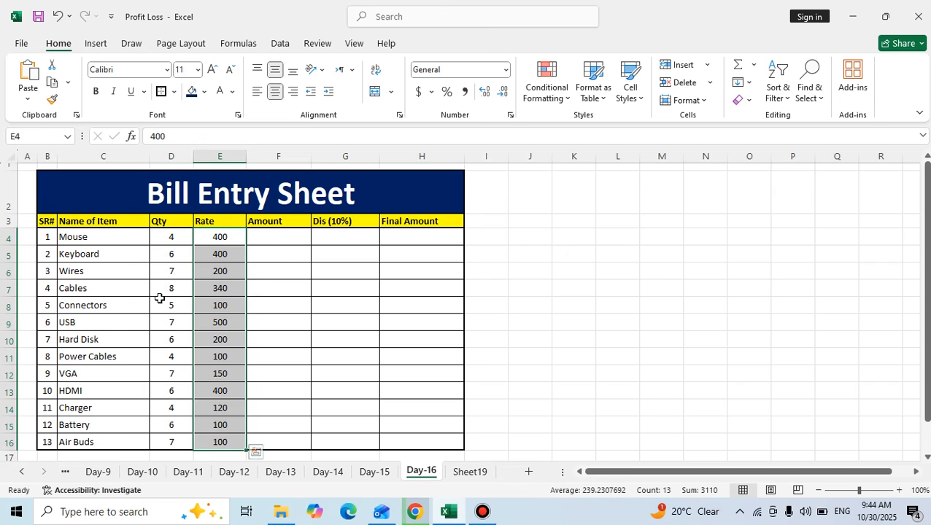
click(155, 235)
click(120, 238)
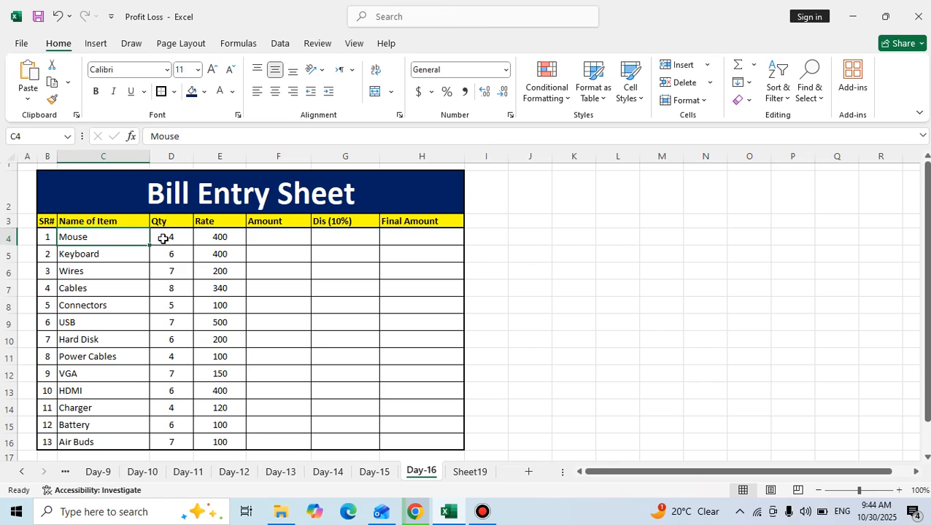
click(163, 239)
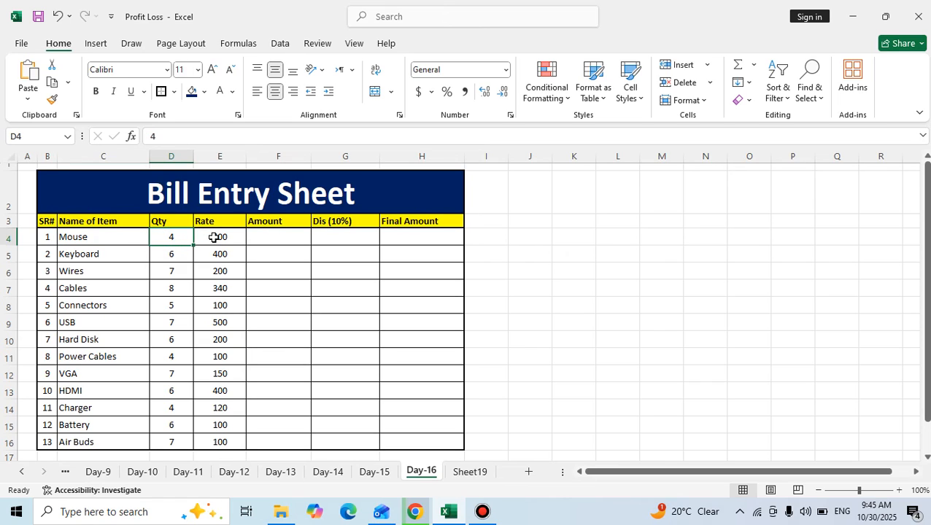
click(264, 237)
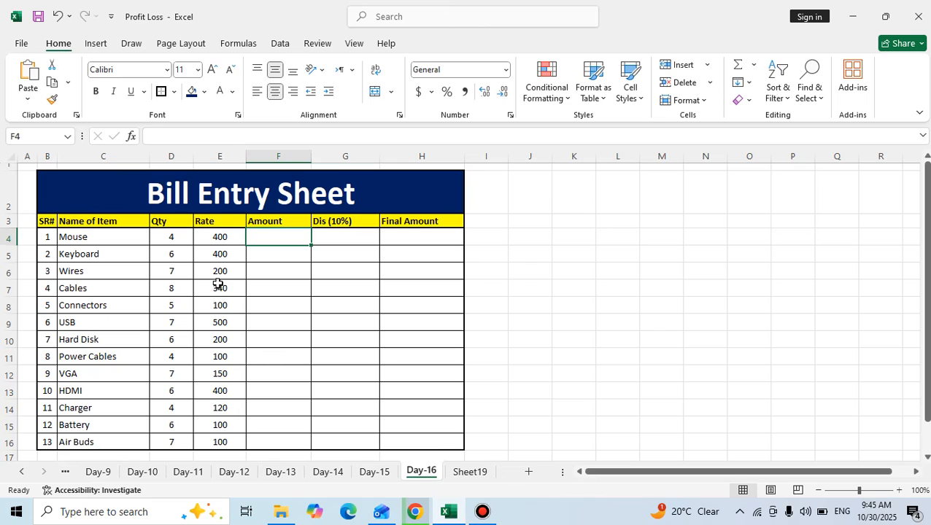
Change the header in G3 to "Tax (10%)".
click(324, 239)
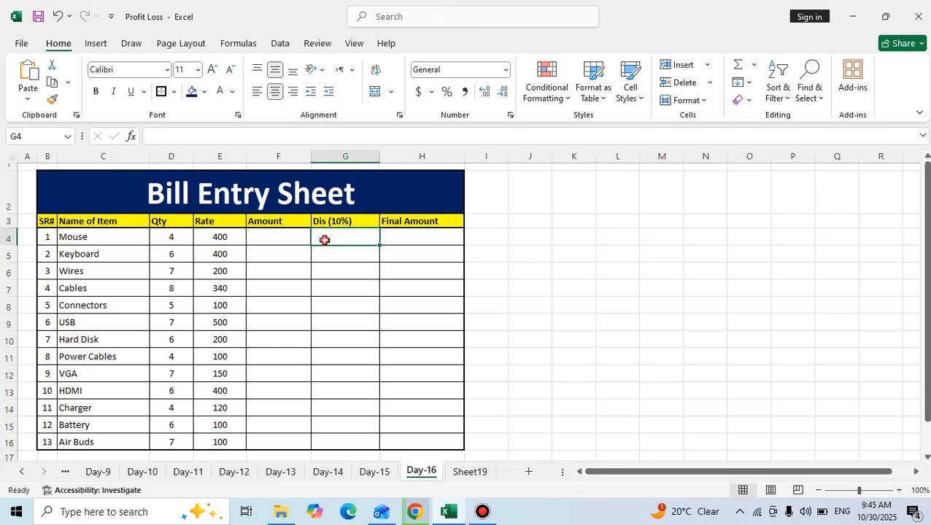
double_click(327, 221)
key(BackSpace)
key(BackSpace)
key(BackSpace)
key(BackSpace)
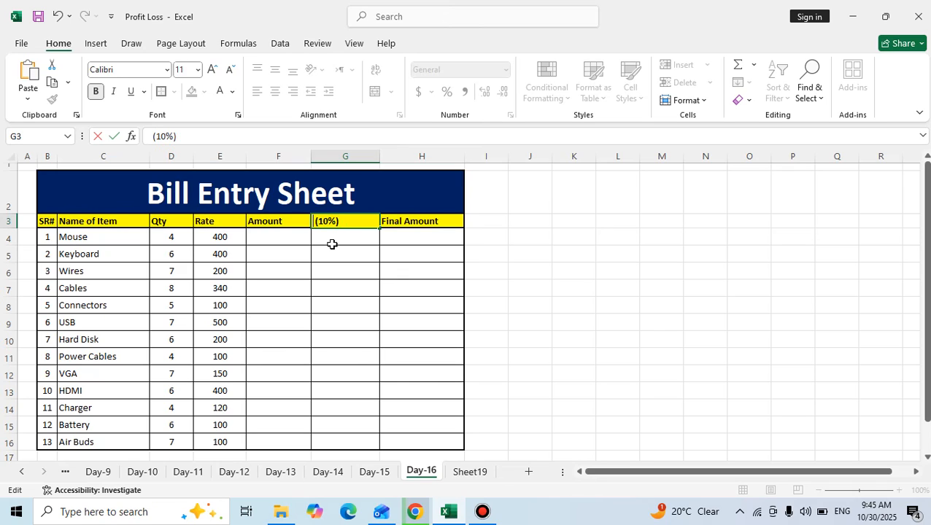
text(T ax)
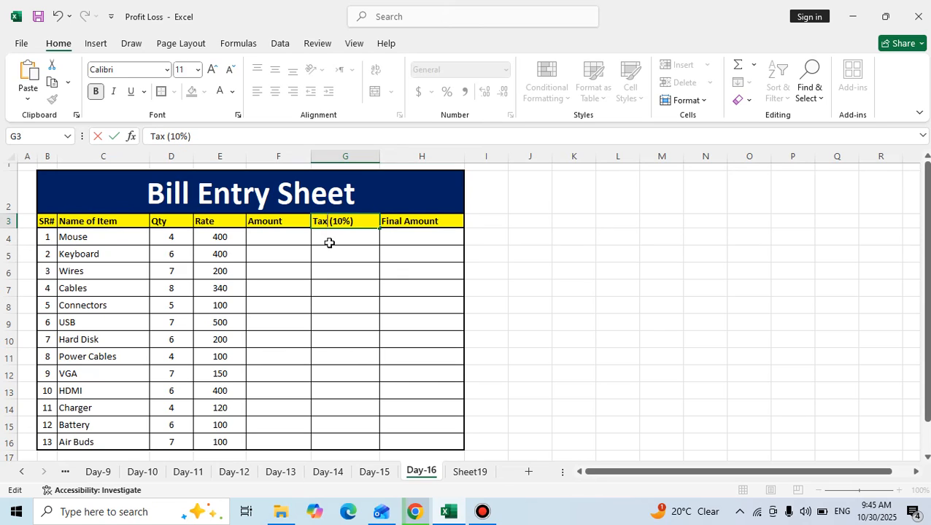
click(316, 275)
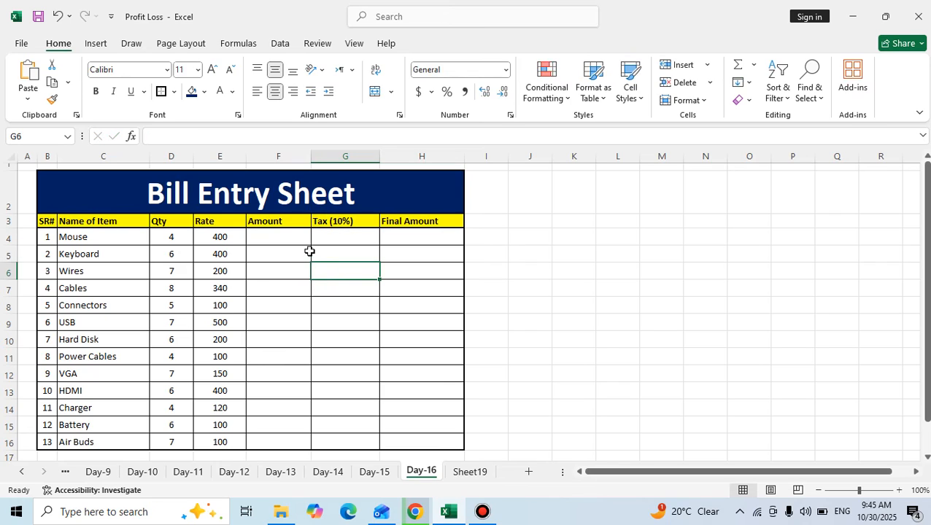
click(292, 235)
click(319, 235)
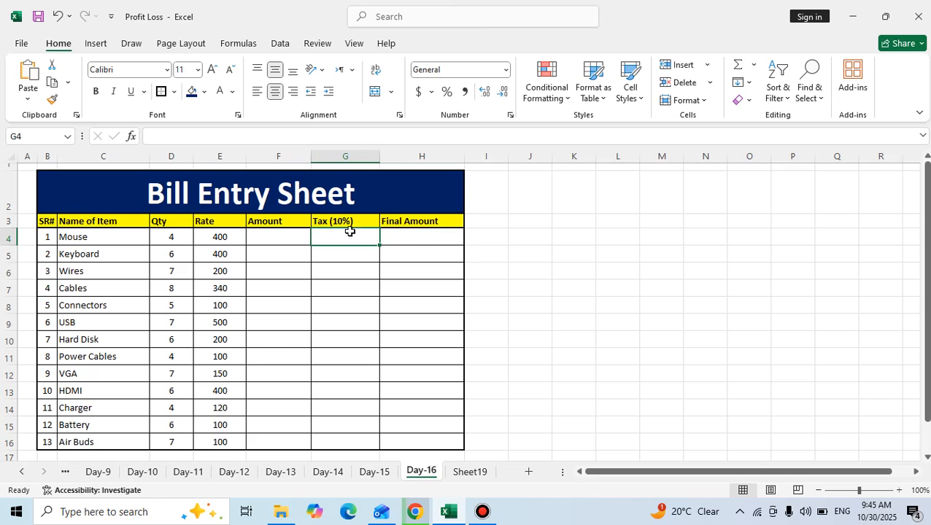
click(416, 235)
click(295, 240)
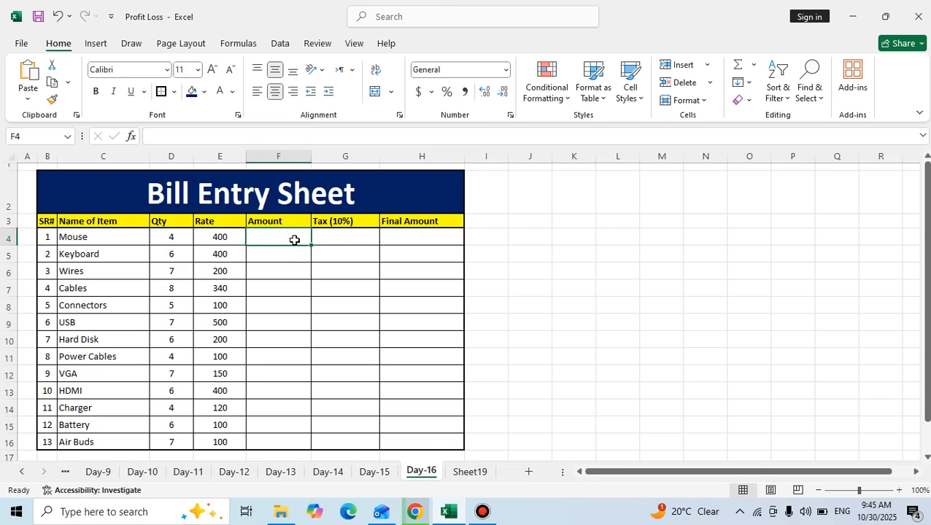
click(275, 274)
Calculate the Mouse amount in F4 by multiplying quantity by rate with the formula =D4*E4.
click(269, 238)
text(=)
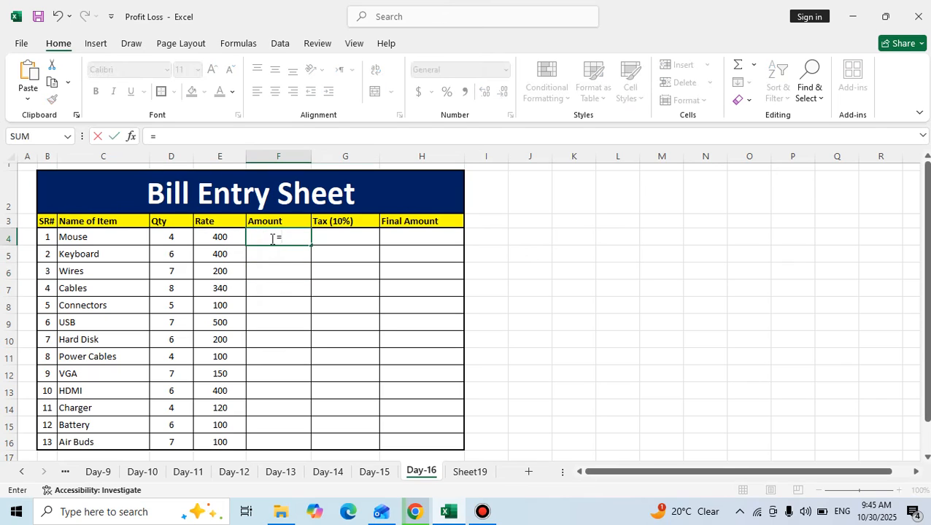
click(187, 236)
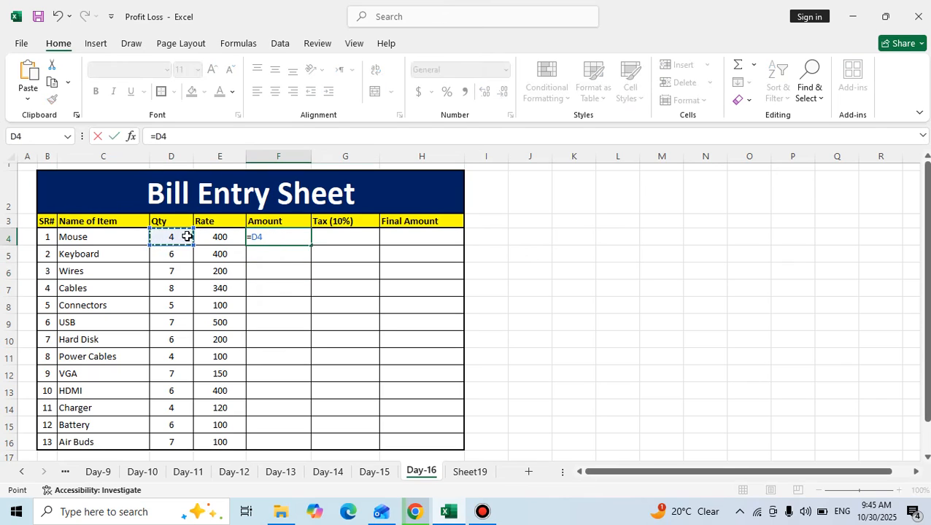
text(*)
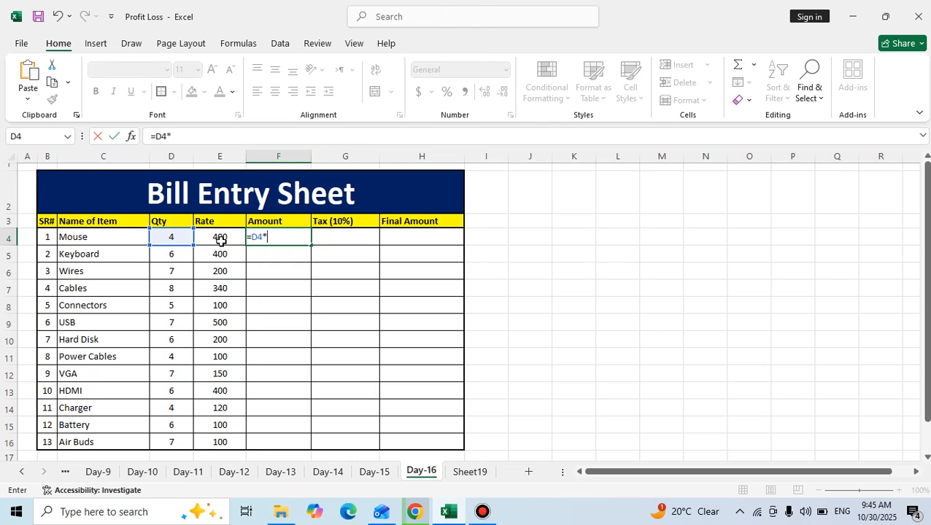
click(220, 237)
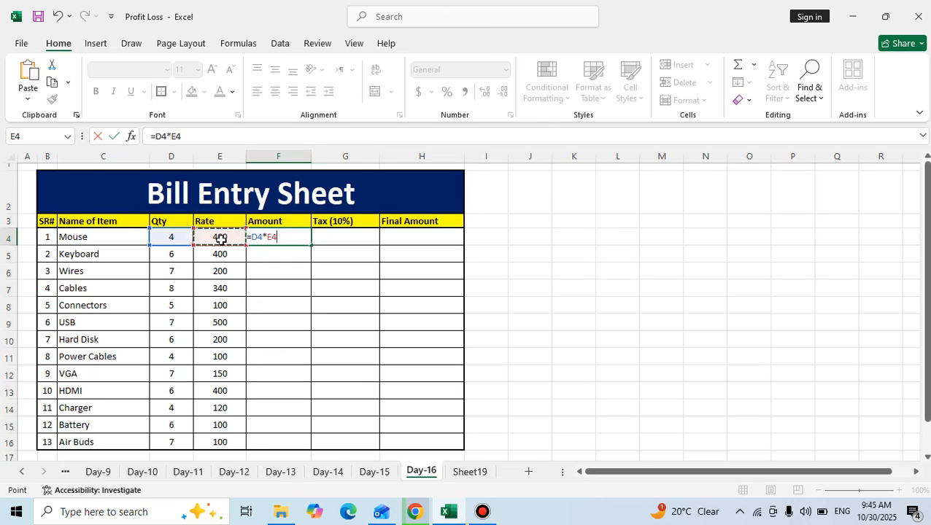
key(Return)
Fill the Amount formula from F4 down through F16 for all remaining items.
click(186, 235)
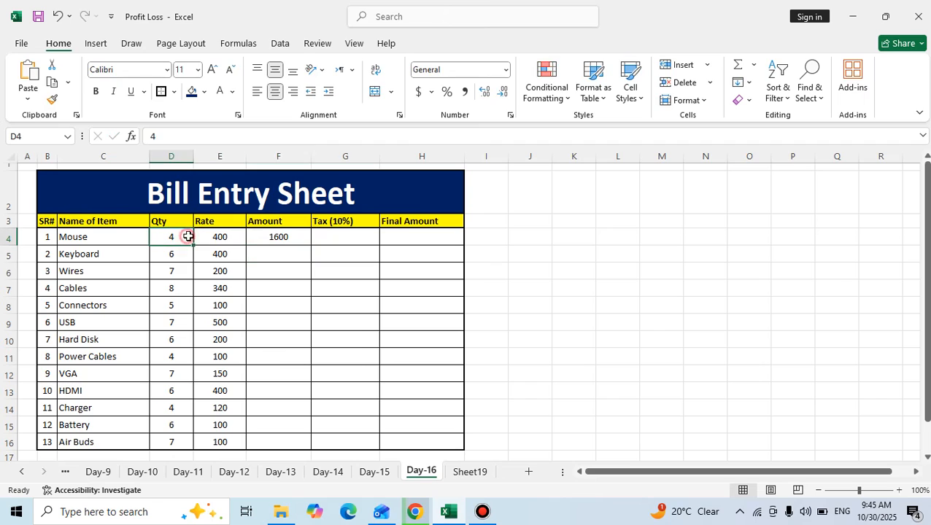
click(294, 237)
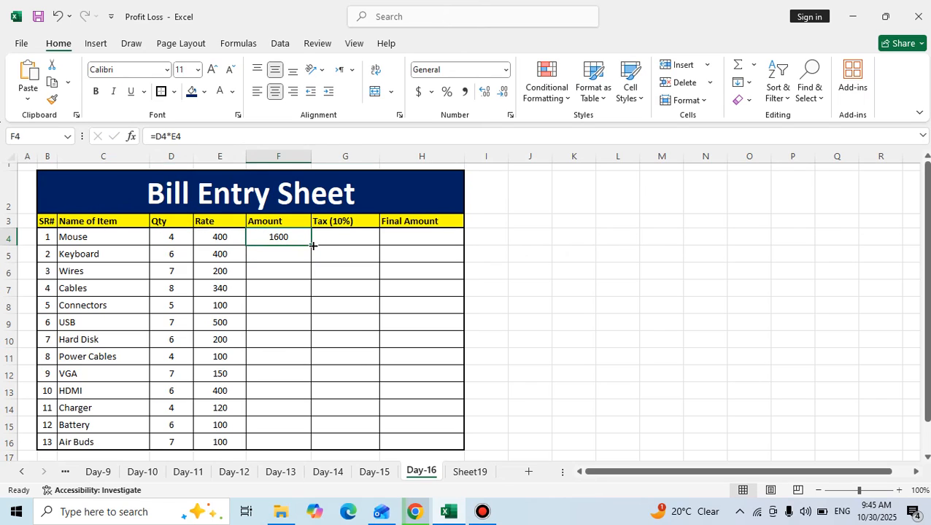
double_click(312, 246)
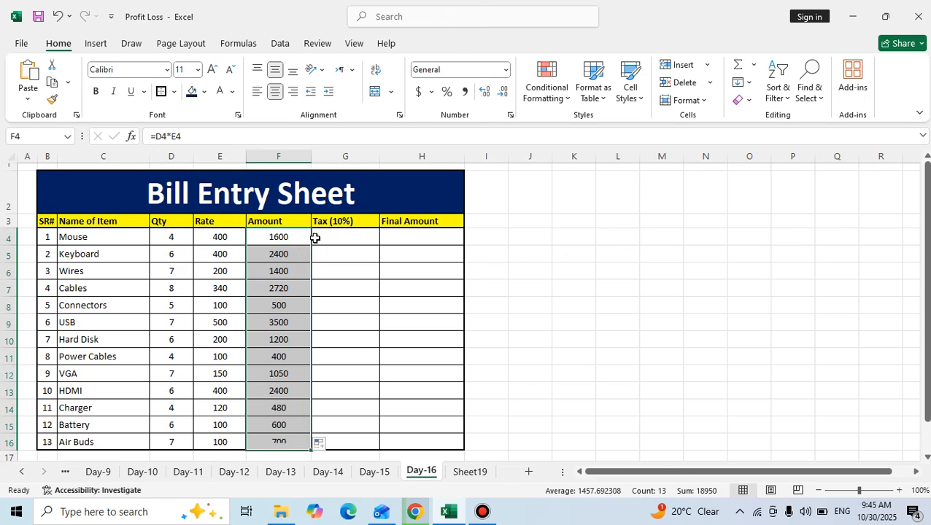
Inspect the filled formula in the Wires row's Amount cell, then examine the whole range F4:F16.
click(162, 303)
double_click(267, 272)
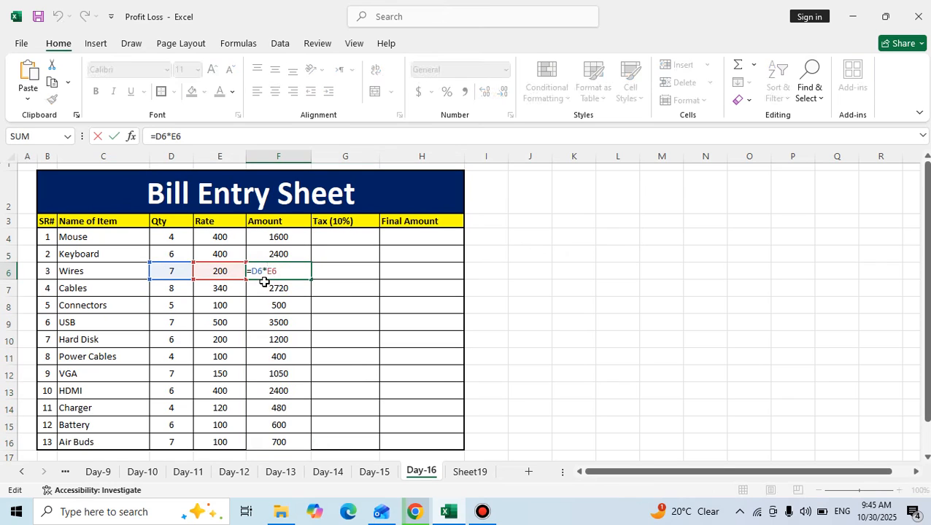
key(Escape)
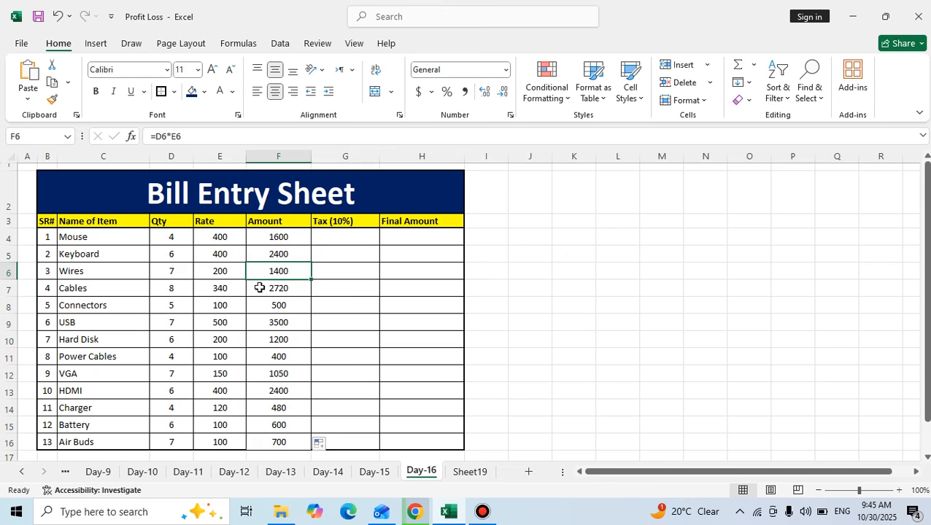
drag(277, 237, 278, 442)
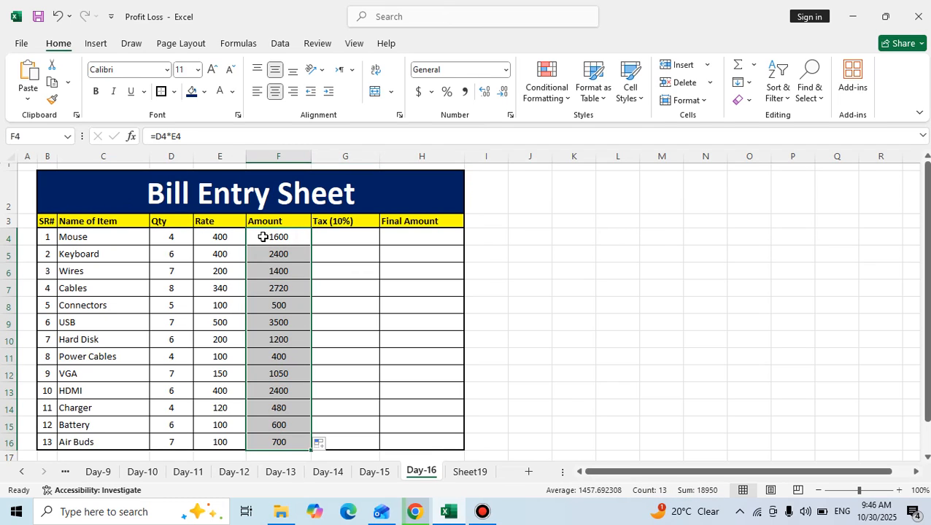
Calculate the 10% tax on the Mouse amount in G4 with the formula =F4*10/100.
click(331, 239)
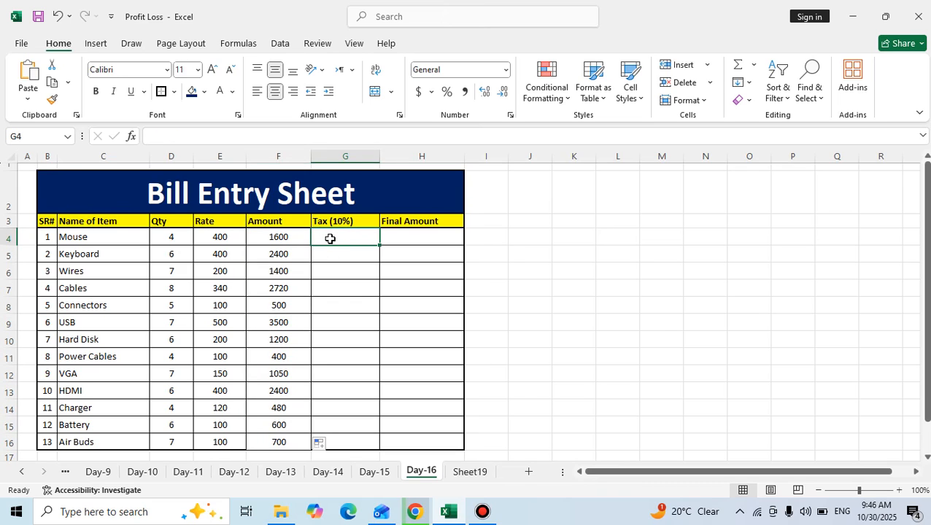
text(=)
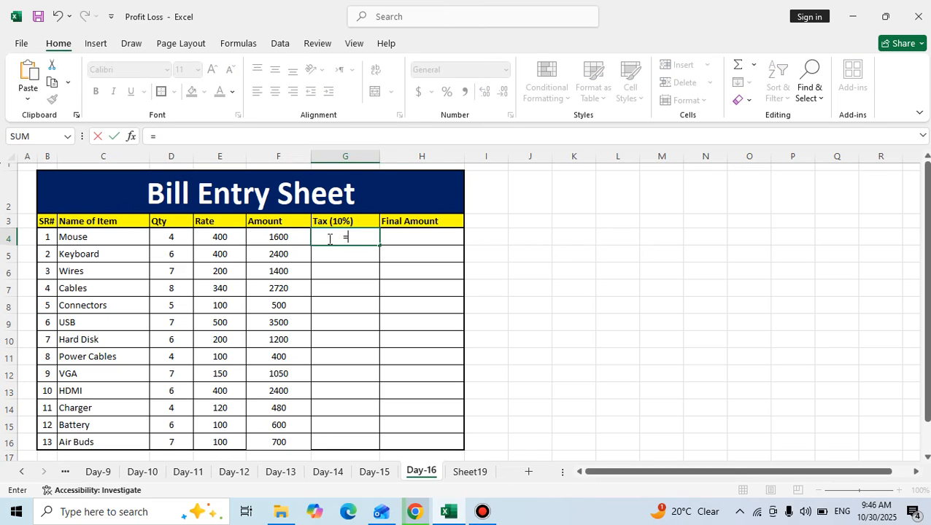
click(279, 237)
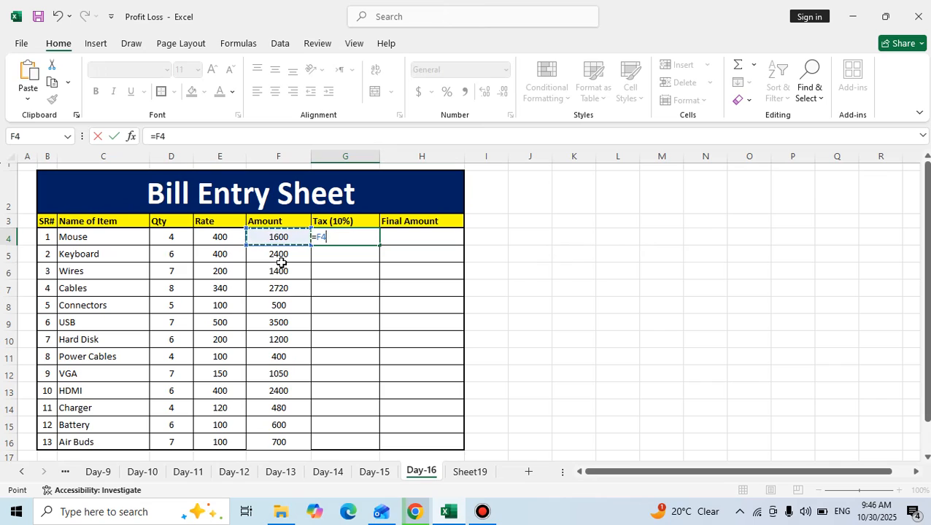
text(*10)
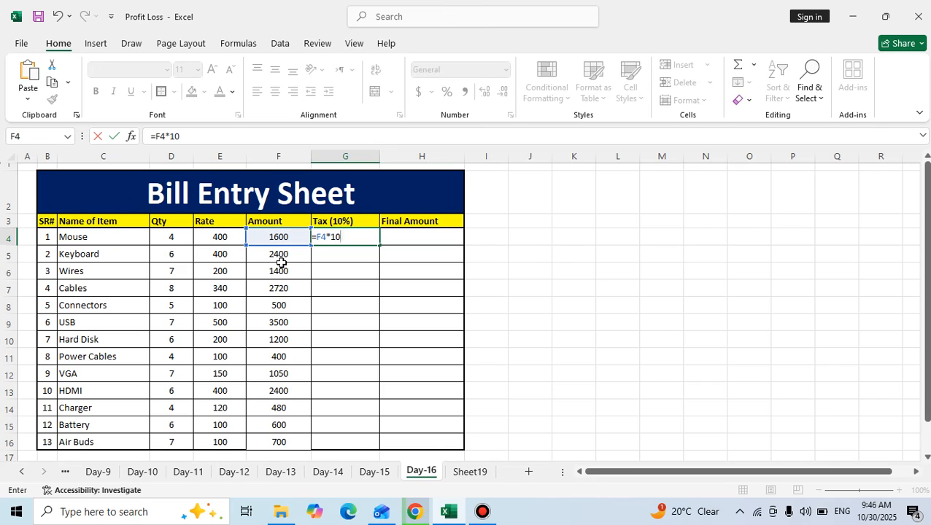
text(/100)
key(Return)
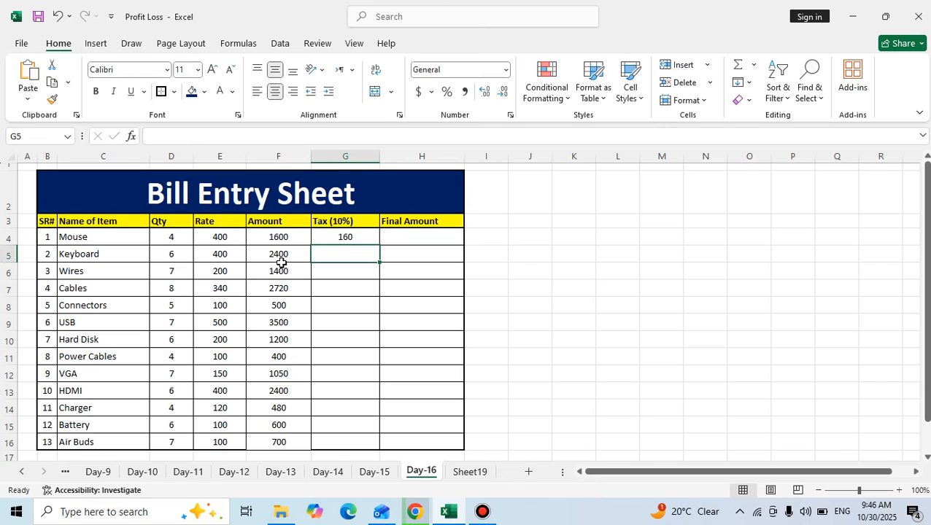
Fill the tax formula from G4 down through G16 for all remaining items.
click(315, 237)
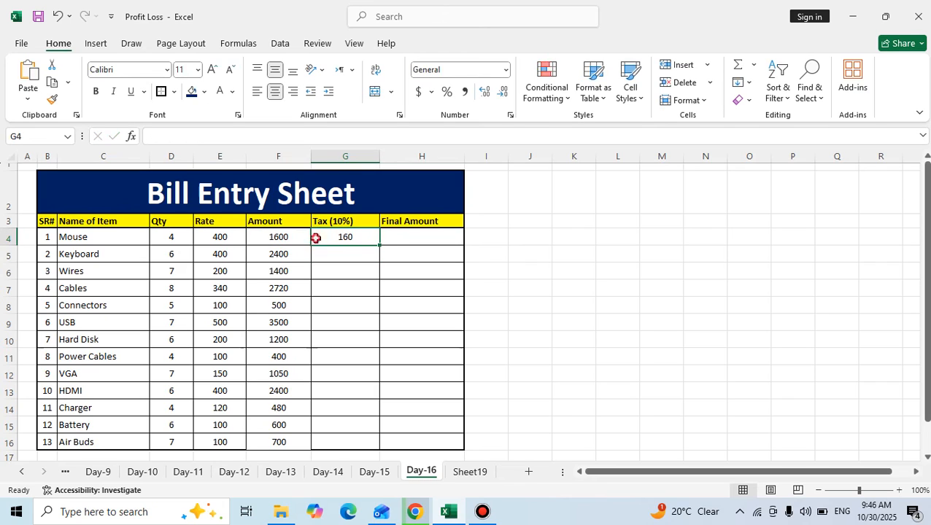
double_click(380, 245)
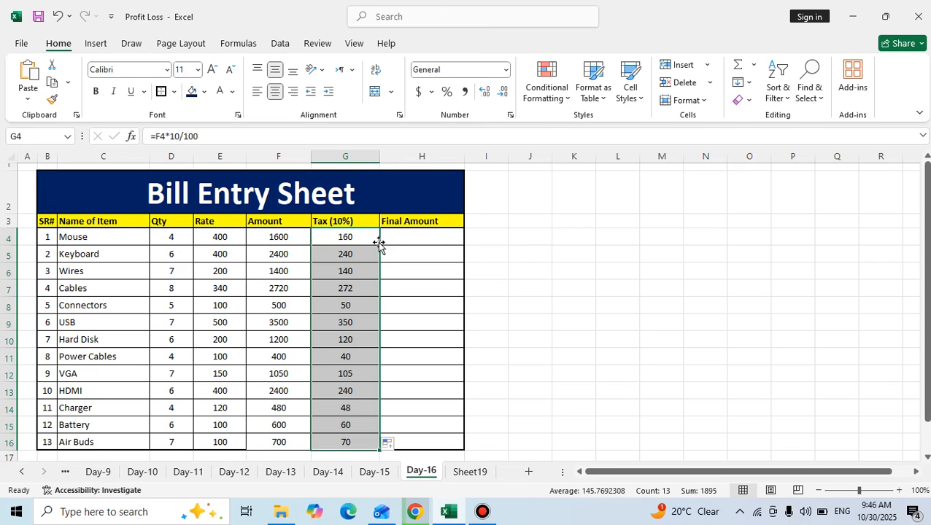
click(433, 291)
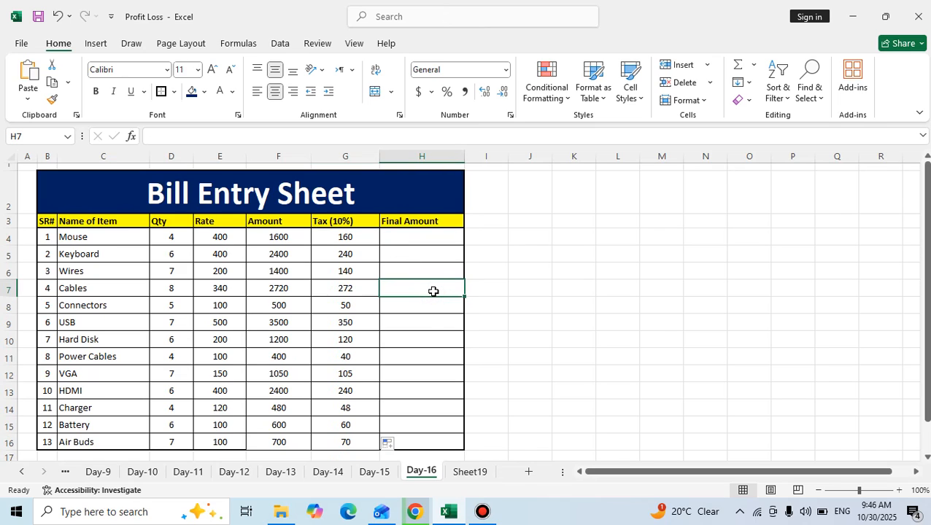
Calculate the Mouse's final amount in H4 by adding its amount and tax with the formula =SUM(F4:G4).
click(402, 242)
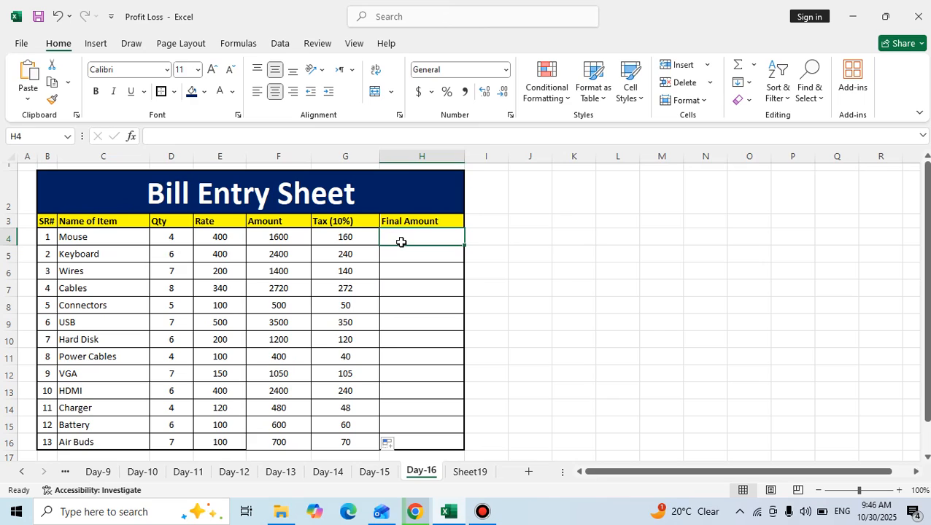
text(=)
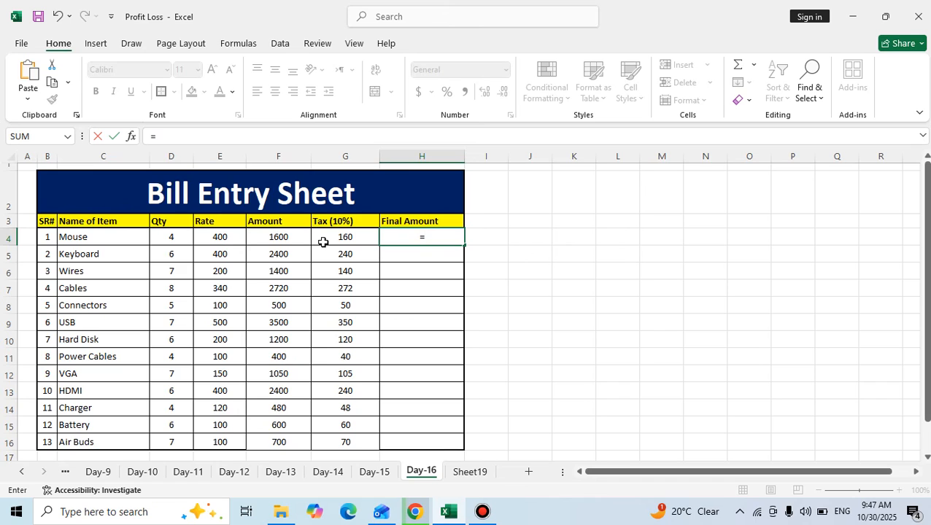
text(su)
text(m()
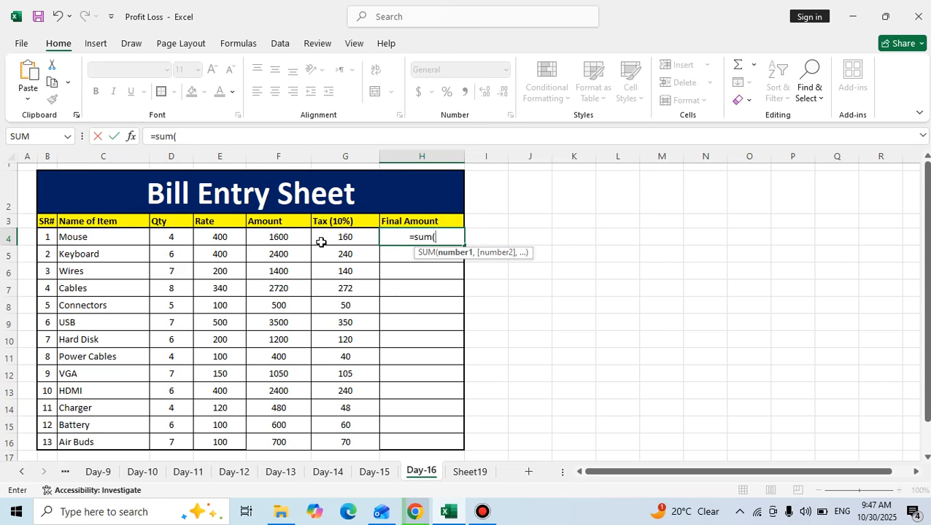
drag(300, 236, 323, 237)
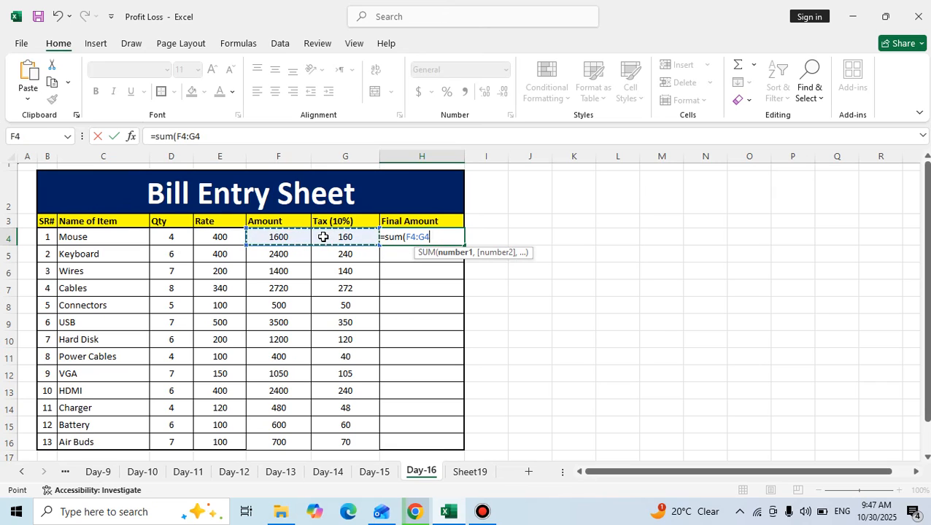
text())
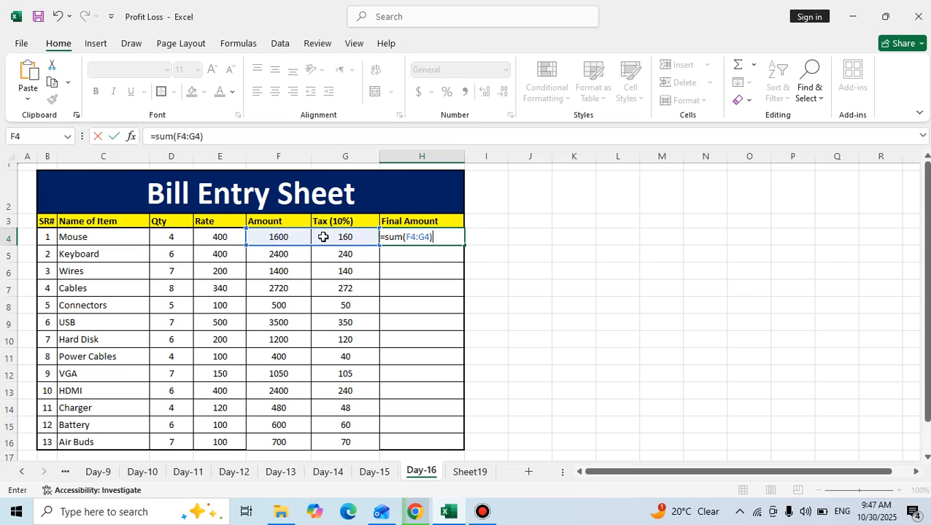
key(Return)
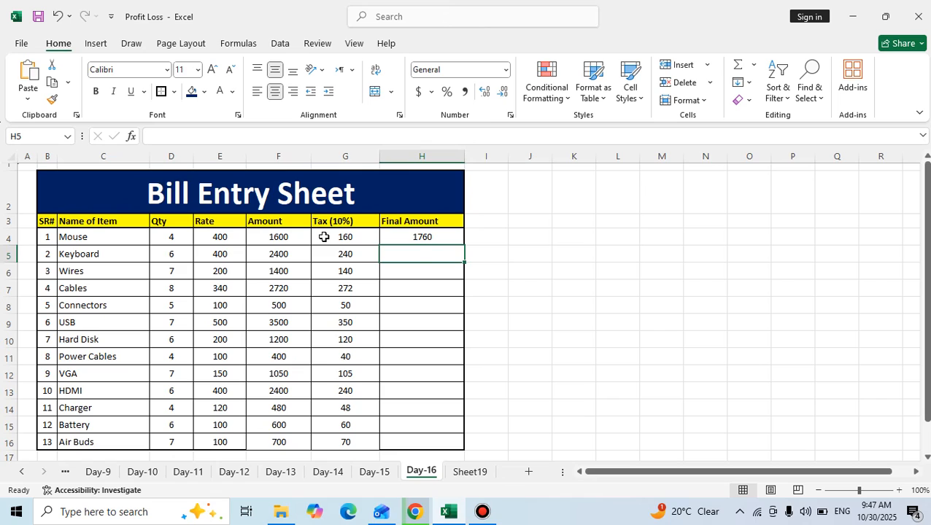
Fill the Final Amount formula from H4 down through H16 for all remaining items.
click(461, 235)
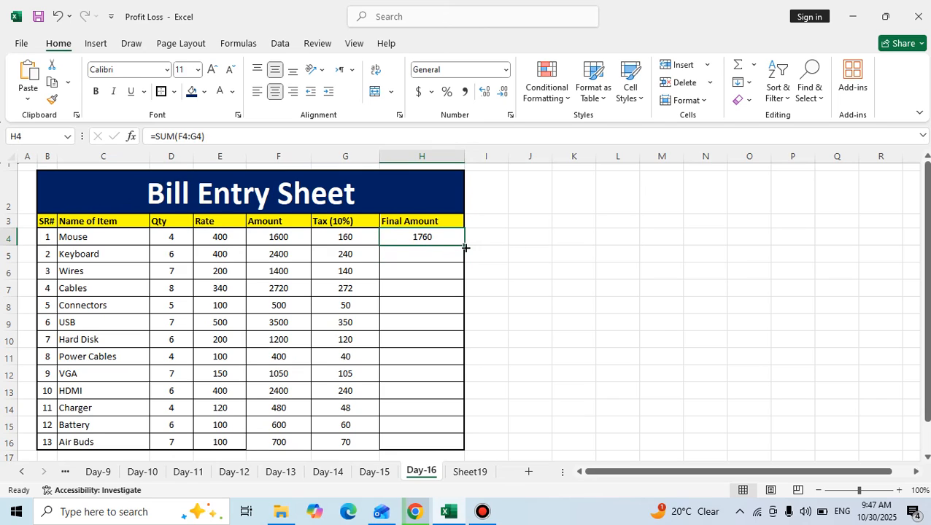
double_click(461, 249)
click(431, 239)
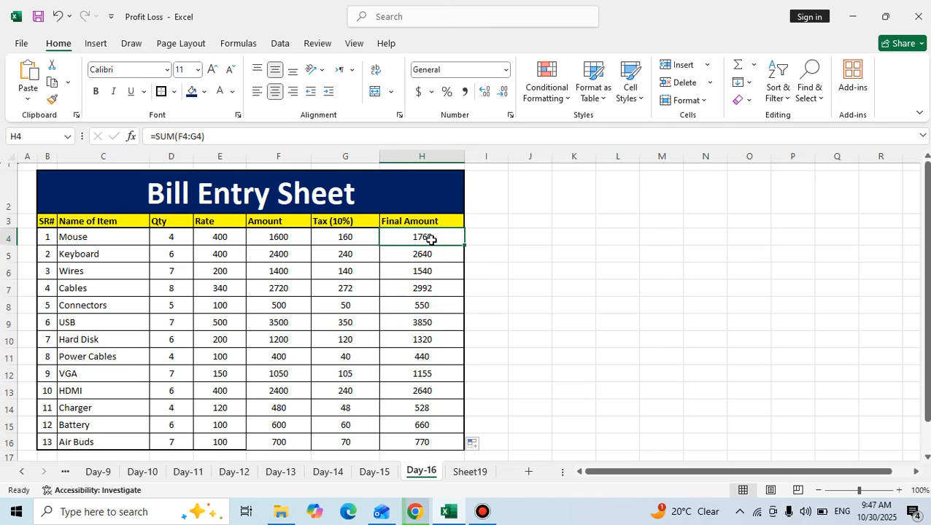
Apply the thick outside border to the bill table range B2:H15.
drag(83, 191, 370, 432)
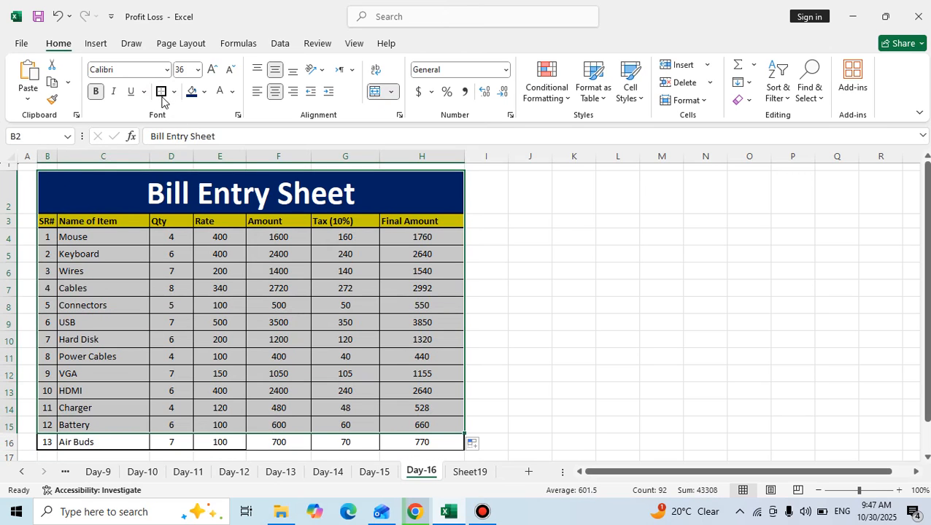
click(195, 308)
Set the Connectors quantity in D8 to 4 to test the recalculation of its amounts.
click(162, 303)
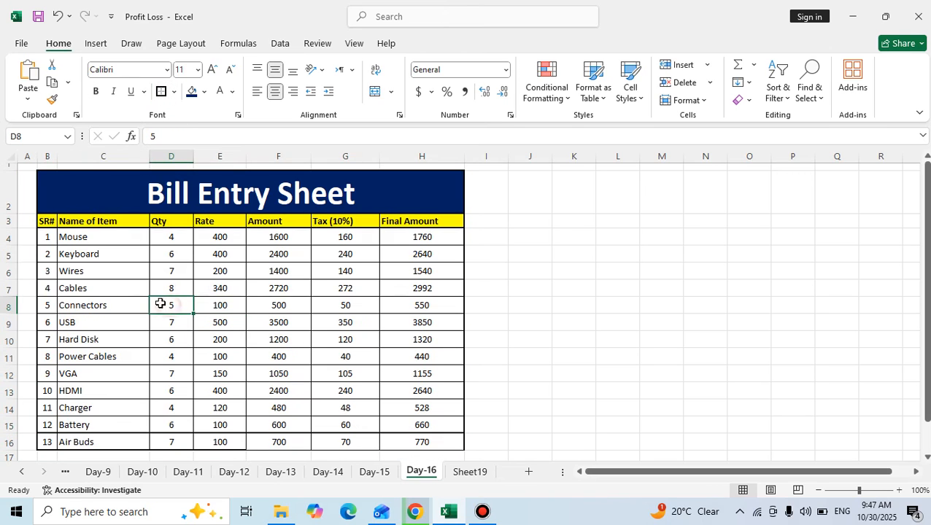
text(4)
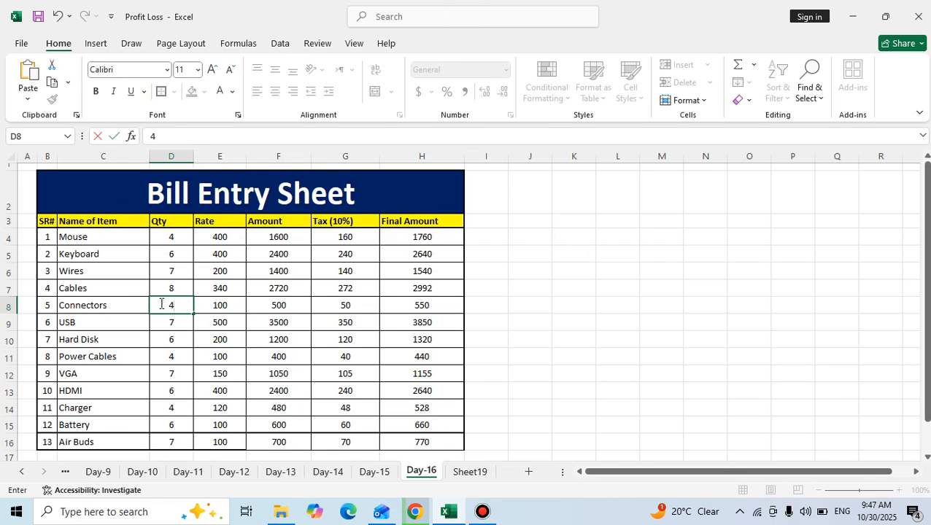
key(Return)
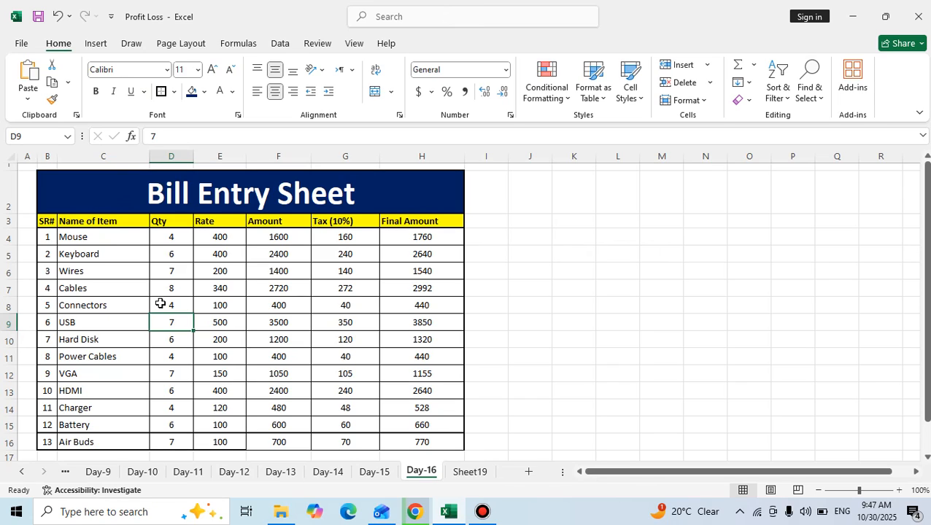
click(482, 511)
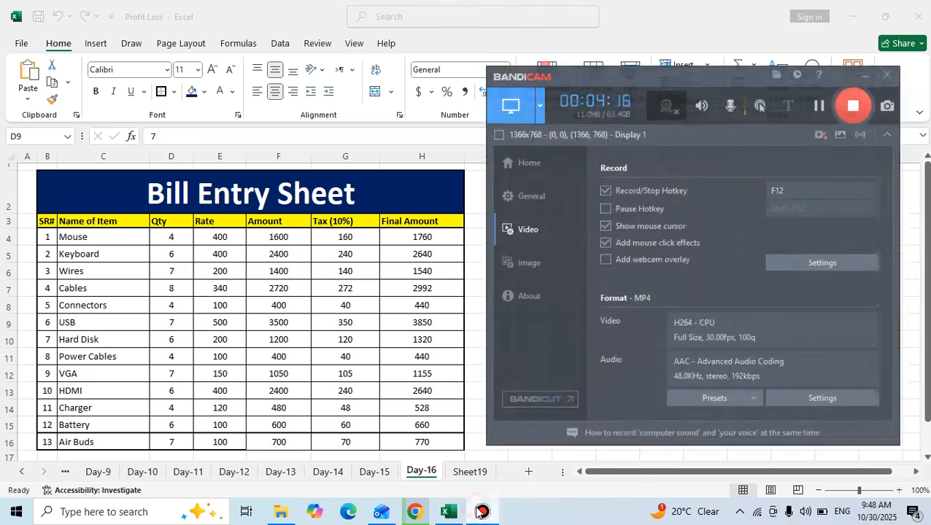